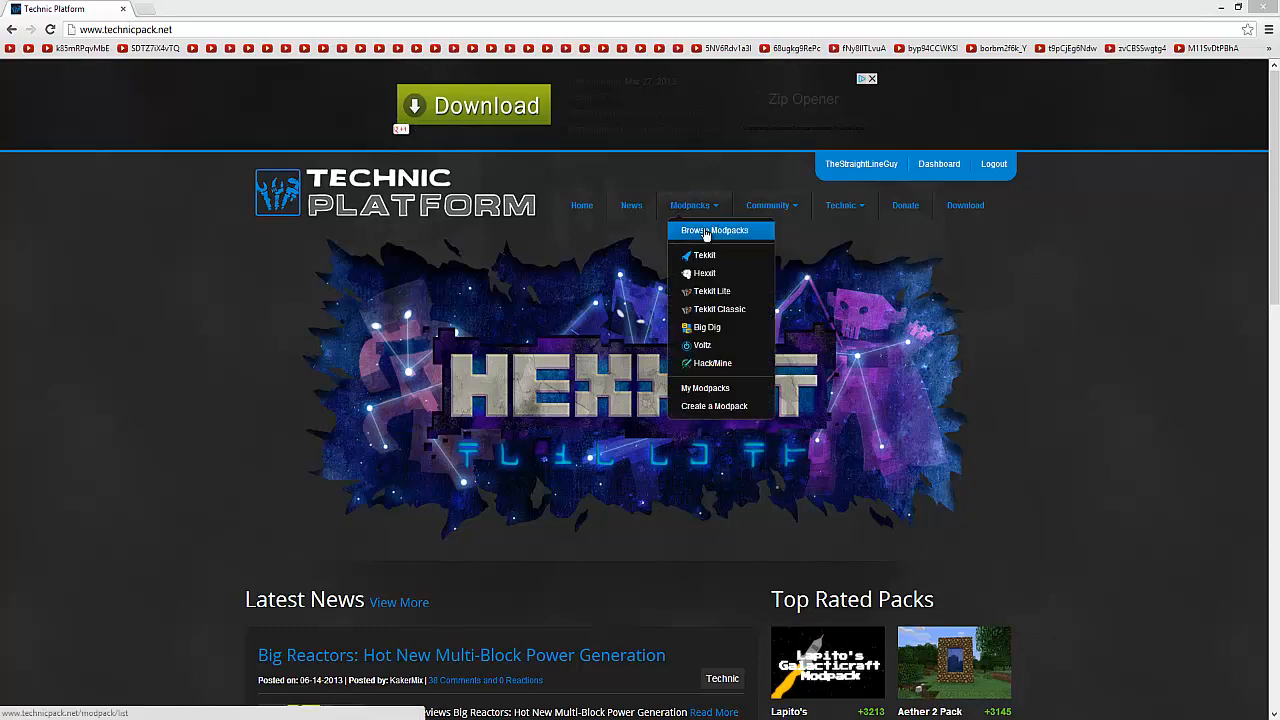
# - Browse the full modpack list and go to page 2 of top-rated packs
pyautogui.click(706, 231)
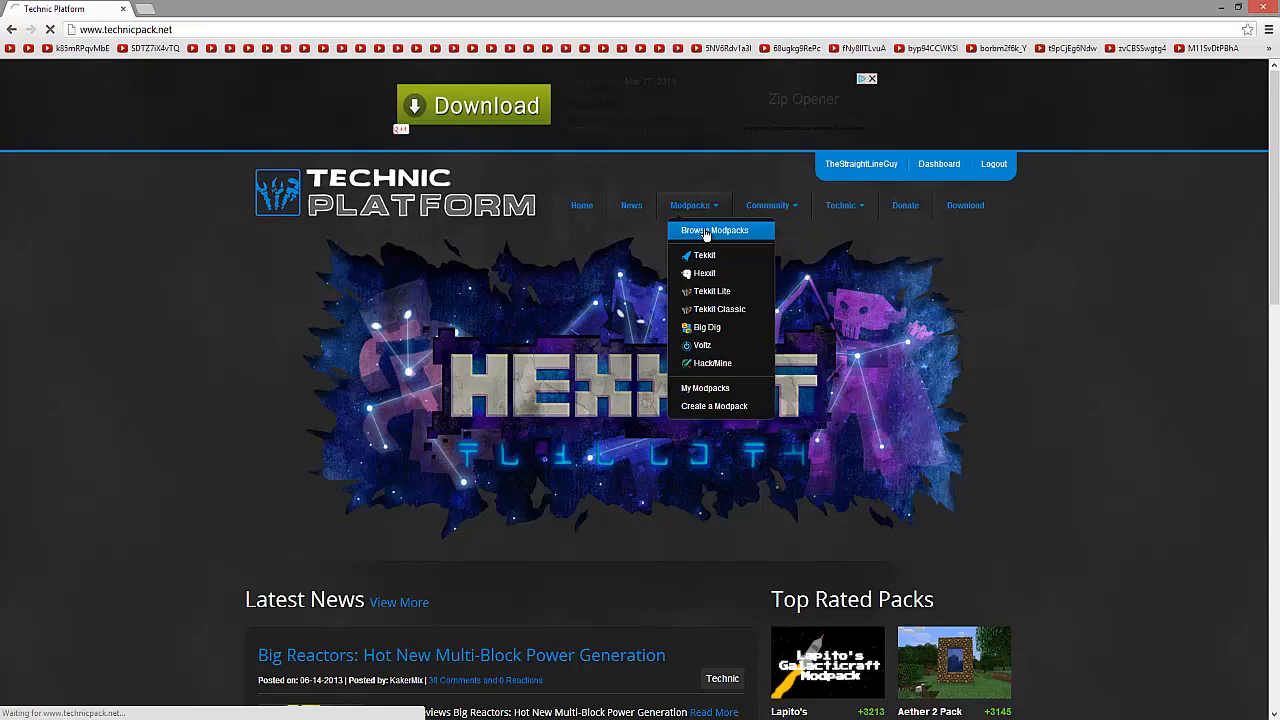
pyautogui.scroll(-2, 600, 225)
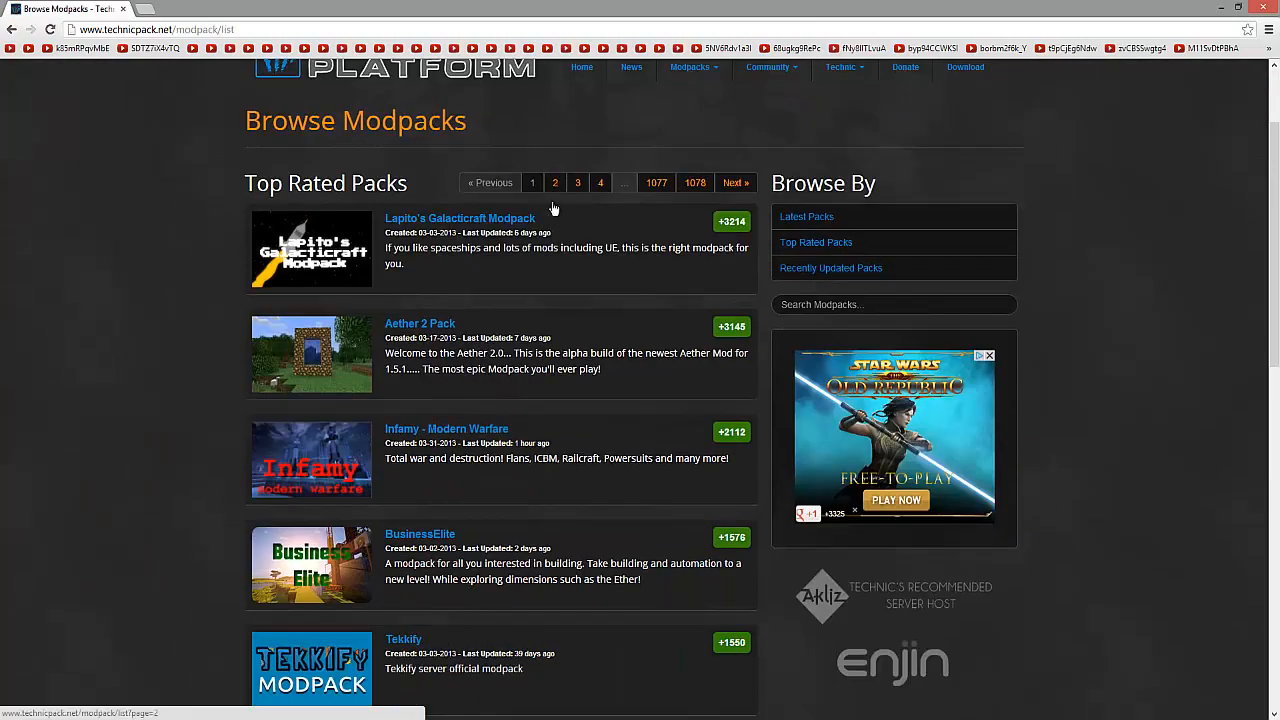
pyautogui.scroll(-2, 545, 220)
pyautogui.scroll(-6, 531, 236)
pyautogui.scroll(3, 517, 260)
pyautogui.scroll(8, 517, 297)
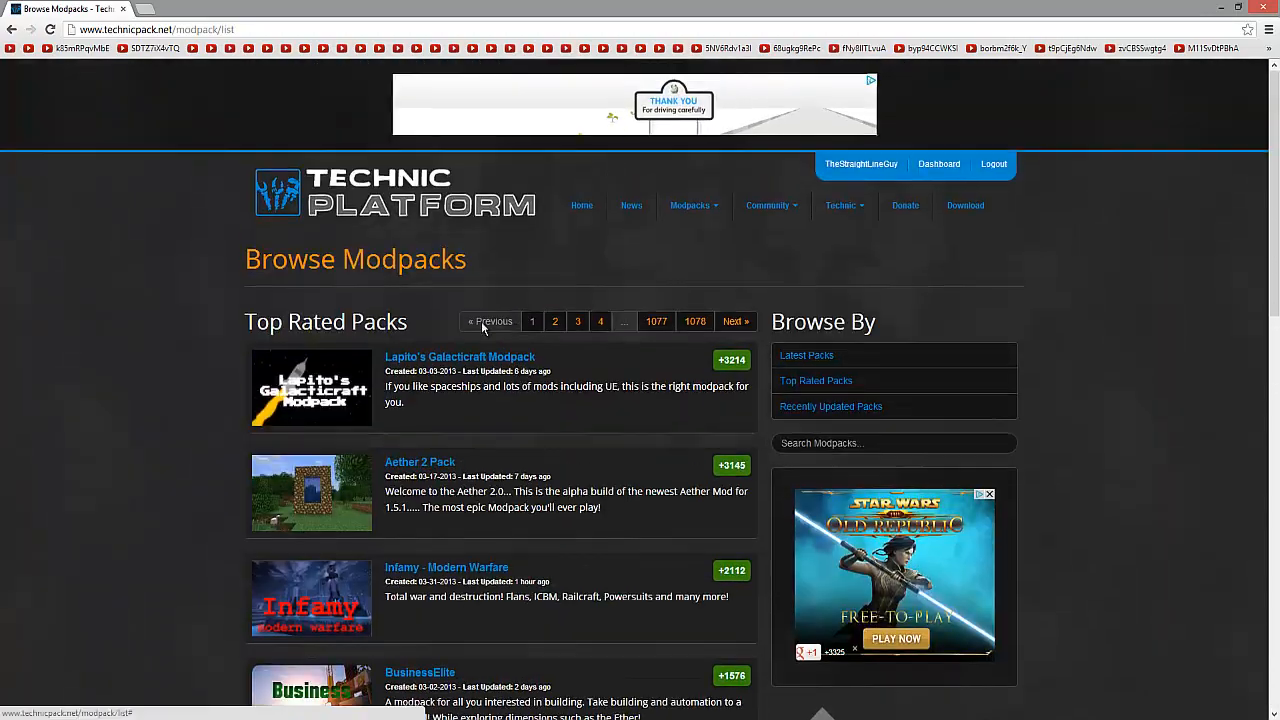
pyautogui.scroll(-1, 458, 401)
pyautogui.scroll(-1, 478, 369)
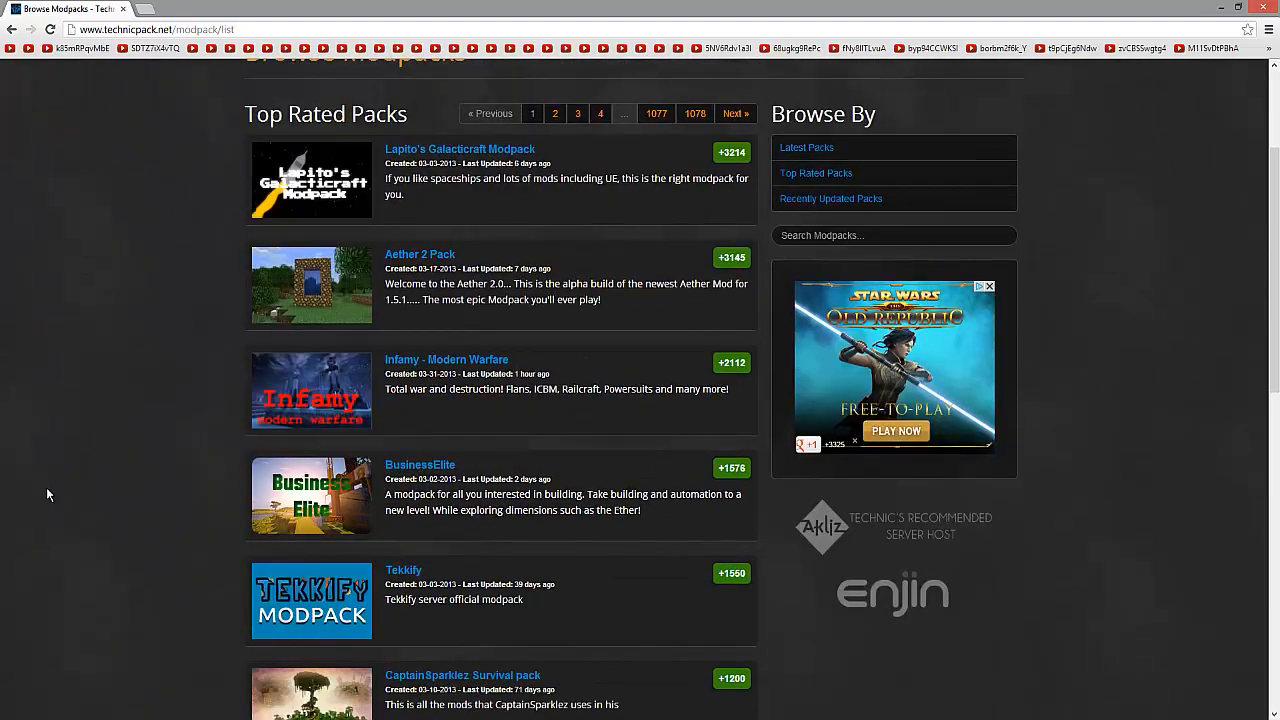
pyautogui.scroll(2, 400, 490)
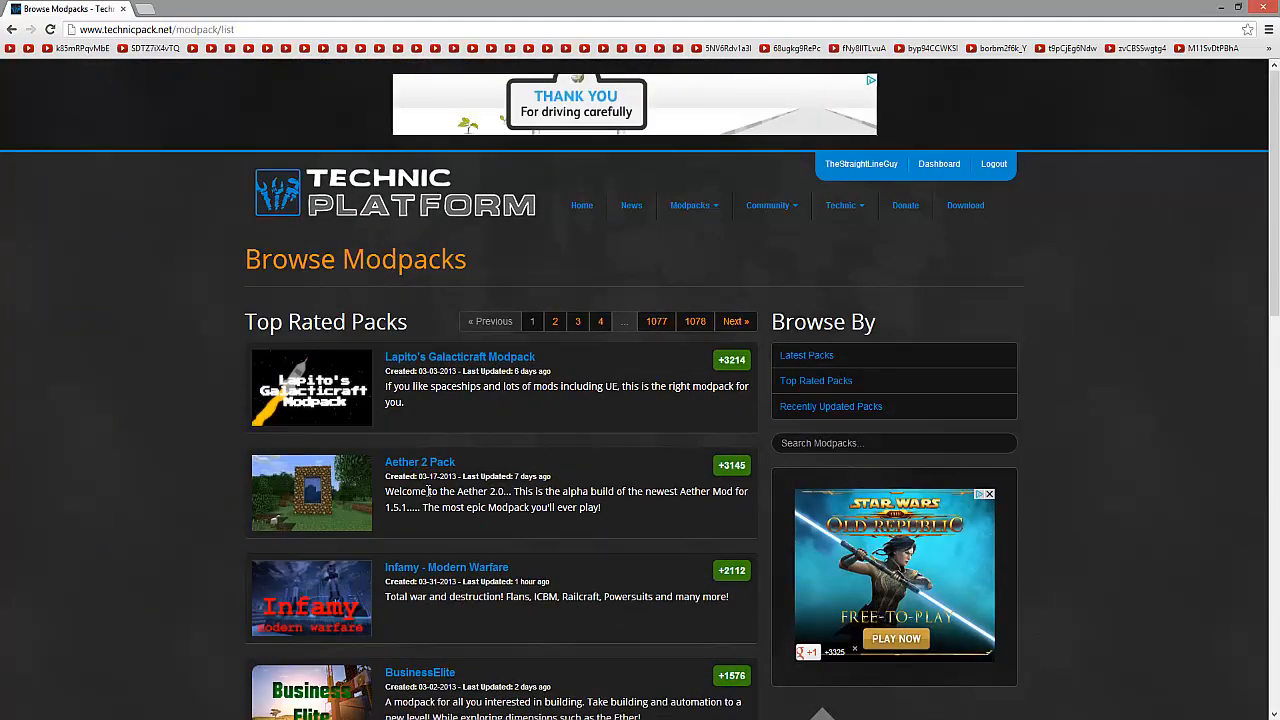
pyautogui.click(557, 322)
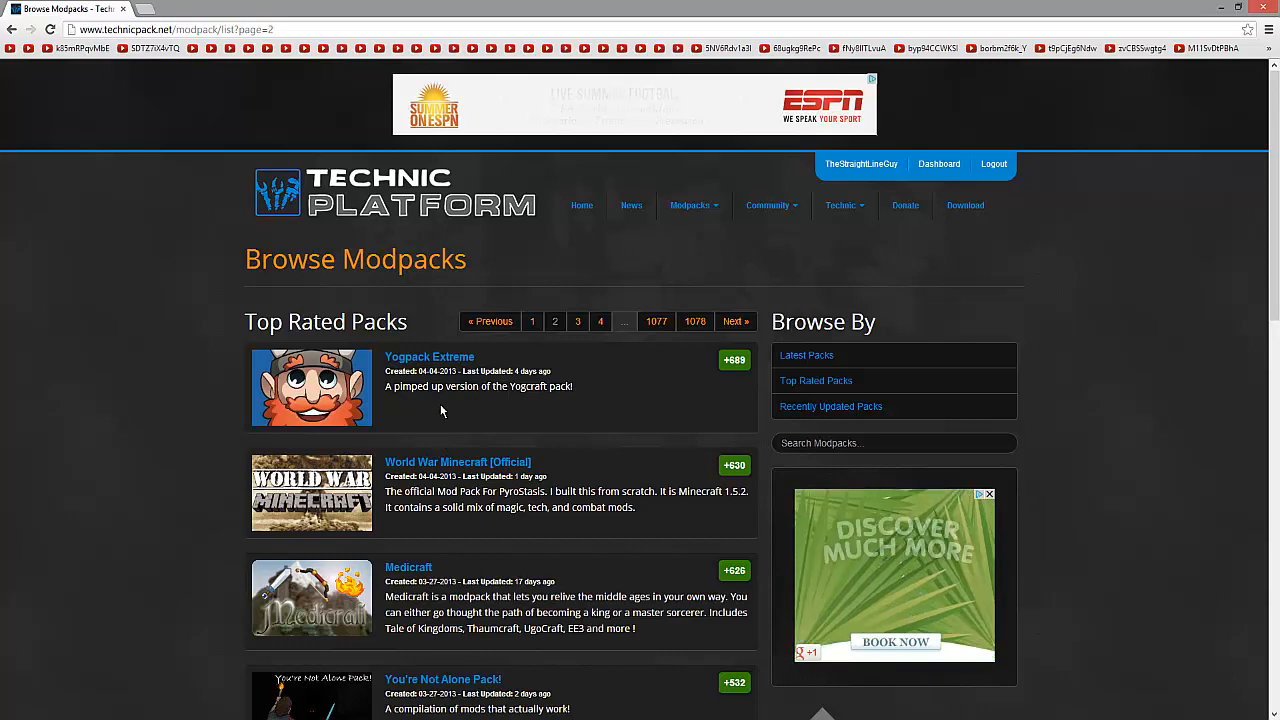
# - Select the Yogpack Extreme platform URL on its details page and copy it
pyautogui.click(443, 362)
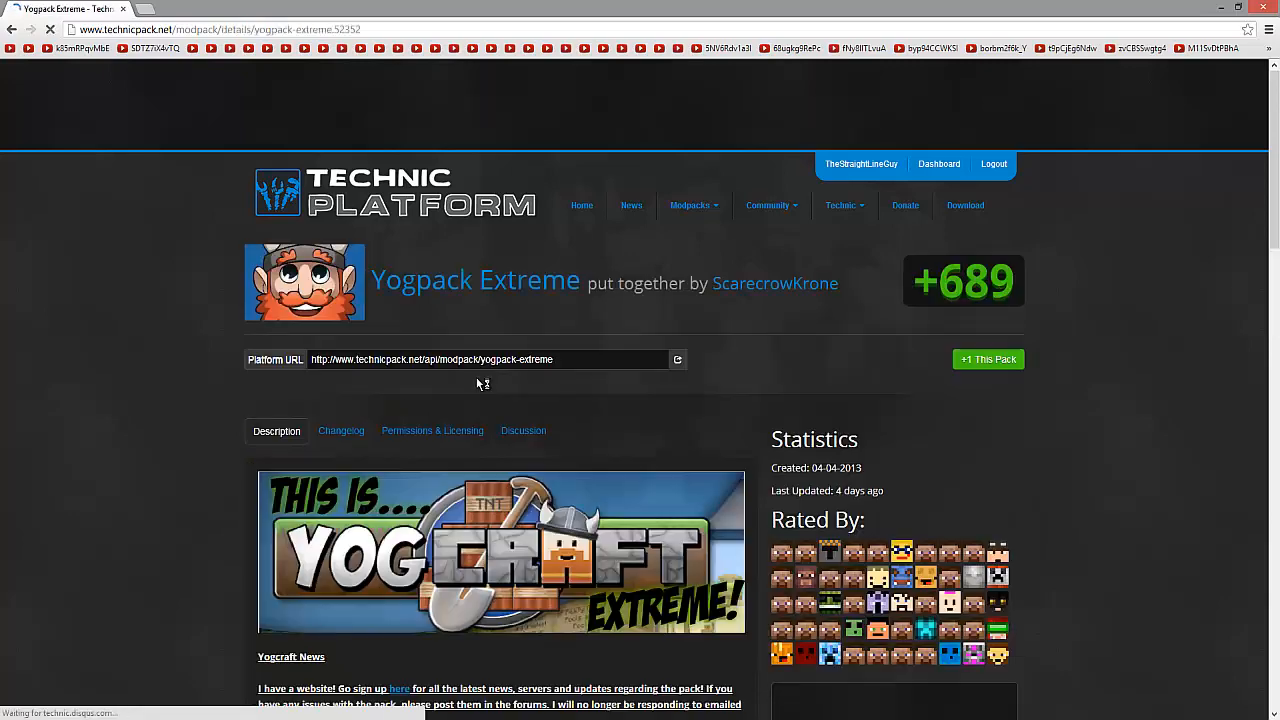
pyautogui.scroll(-1, 514, 377)
pyautogui.scroll(-1, 514, 377)
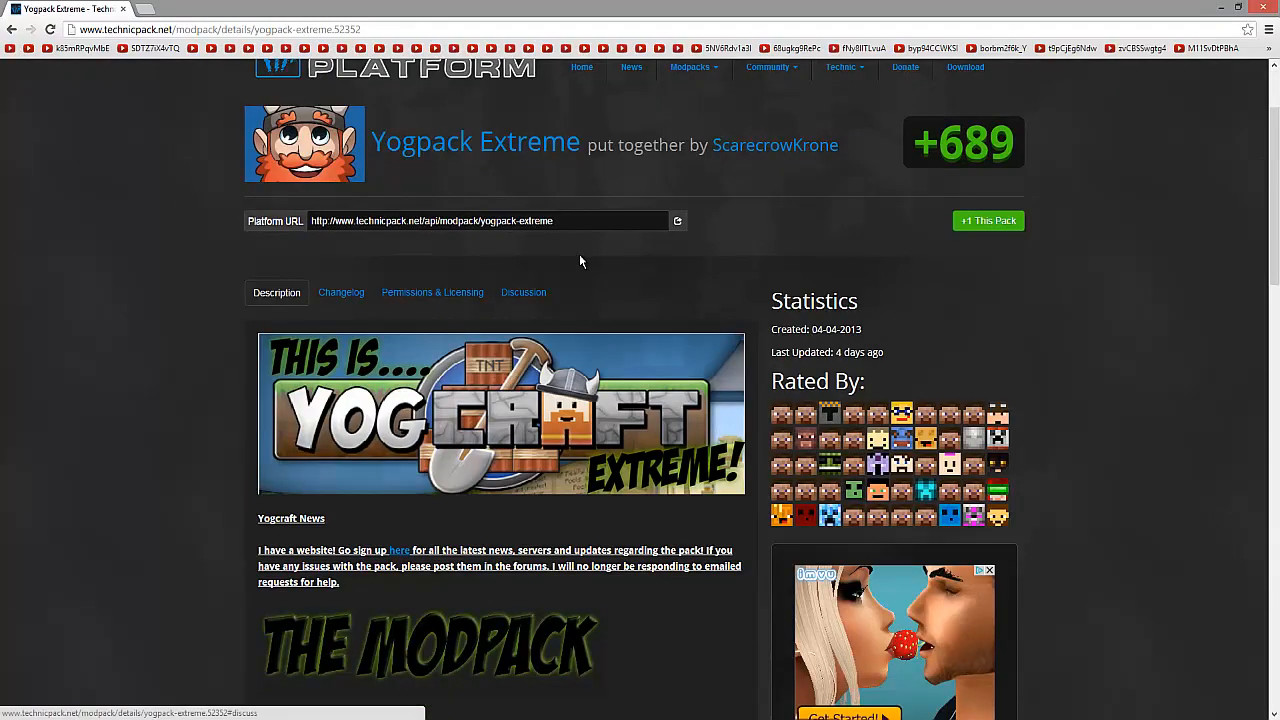
pyautogui.scroll(-1, 579, 261)
pyautogui.scroll(-3, 579, 261)
pyautogui.scroll(-2, 579, 254)
pyautogui.scroll(1, 538, 269)
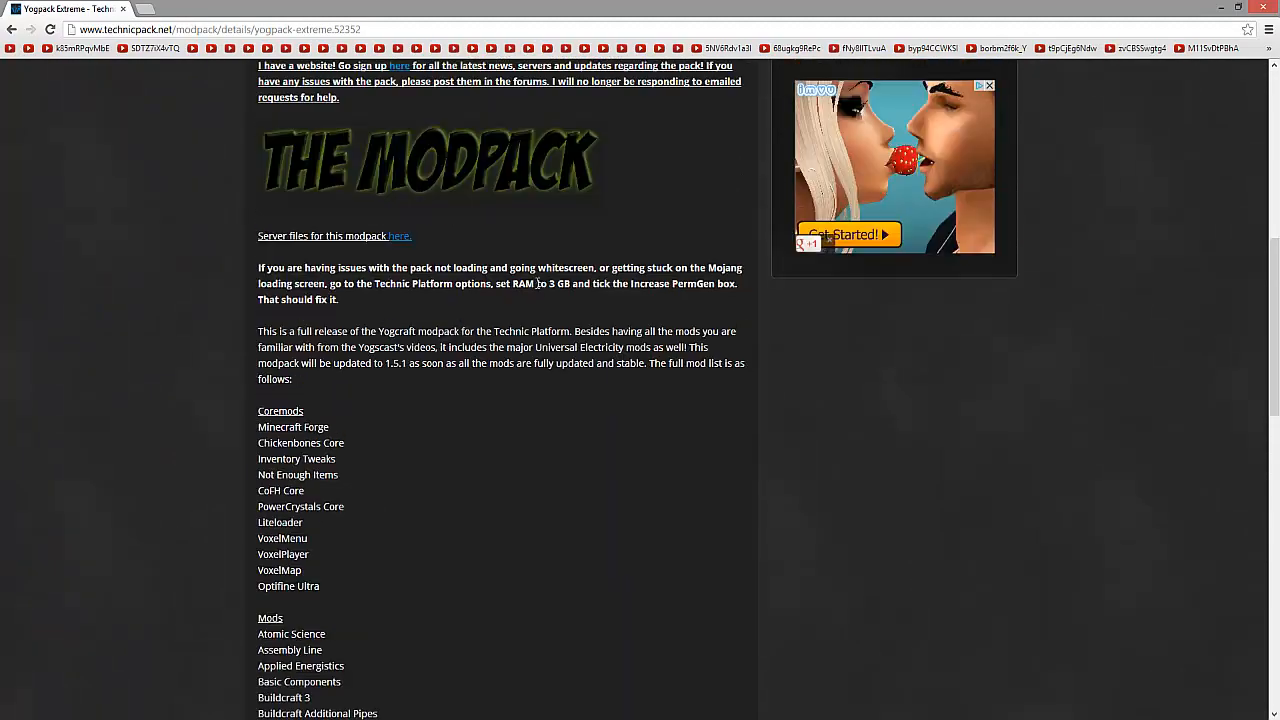
pyautogui.scroll(-2, 530, 280)
pyautogui.scroll(2, 414, 345)
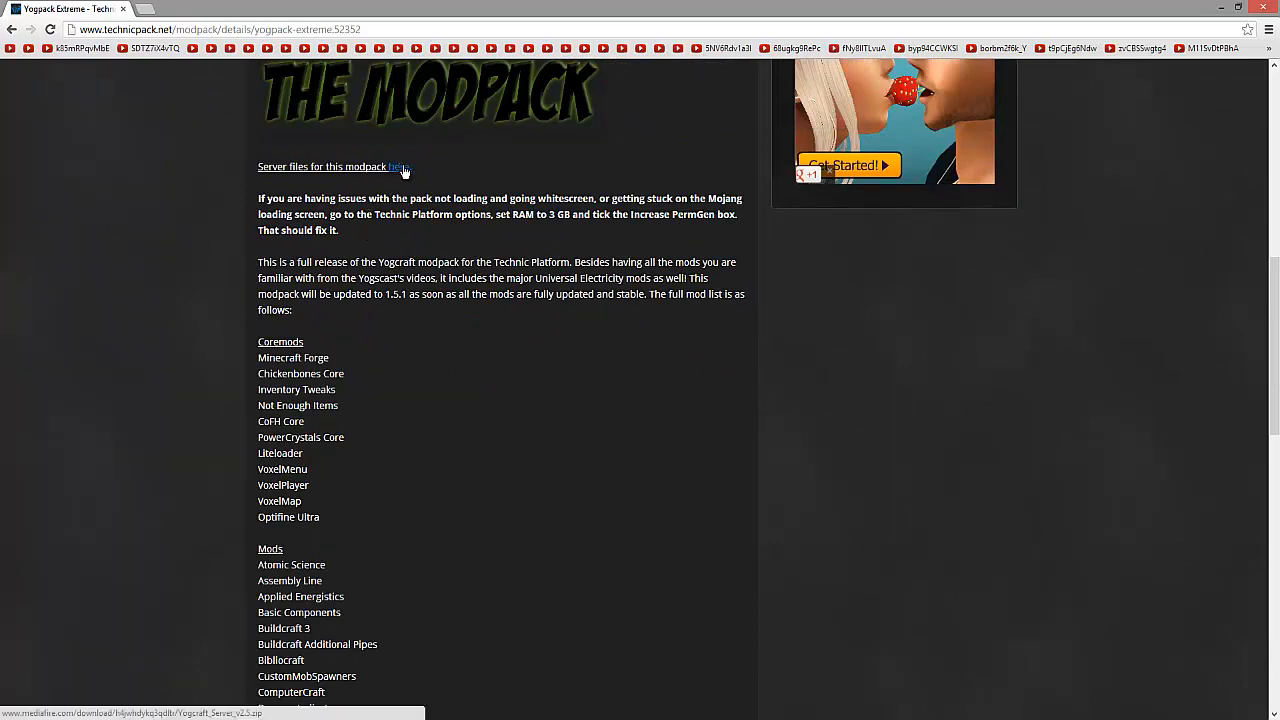
pyautogui.scroll(1, 458, 318)
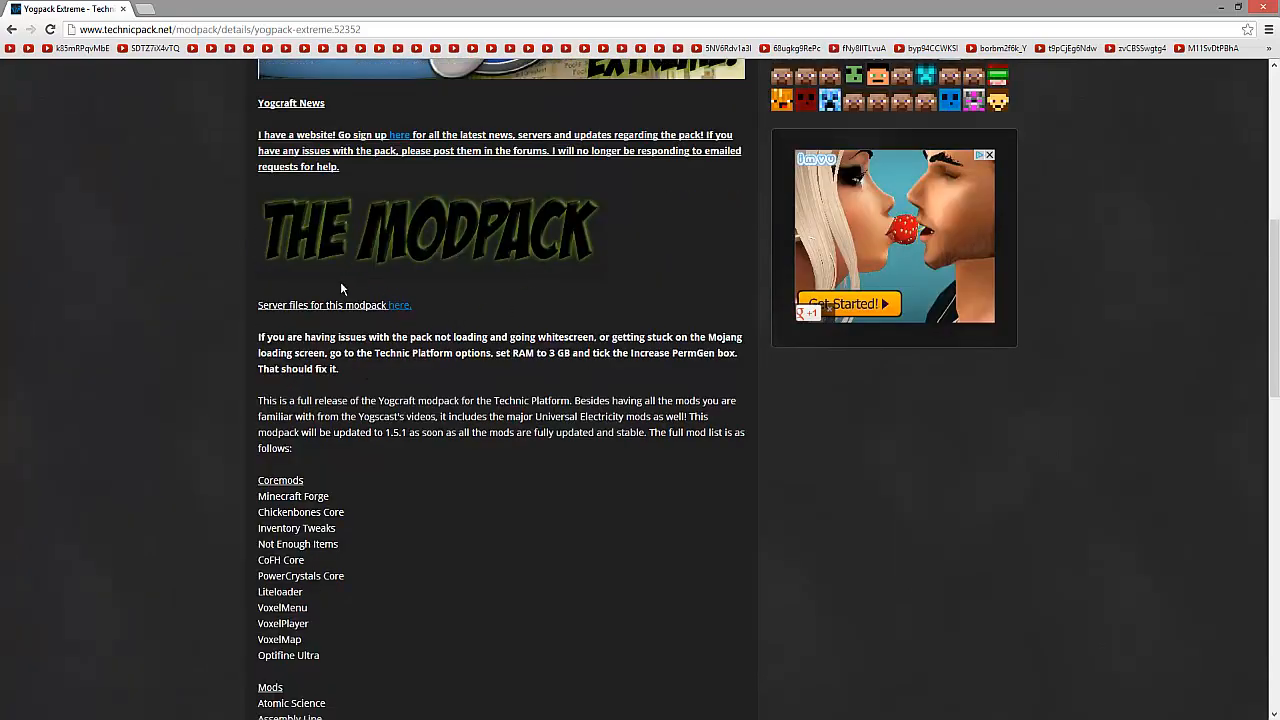
pyautogui.scroll(2, 455, 335)
pyautogui.scroll(1, 494, 396)
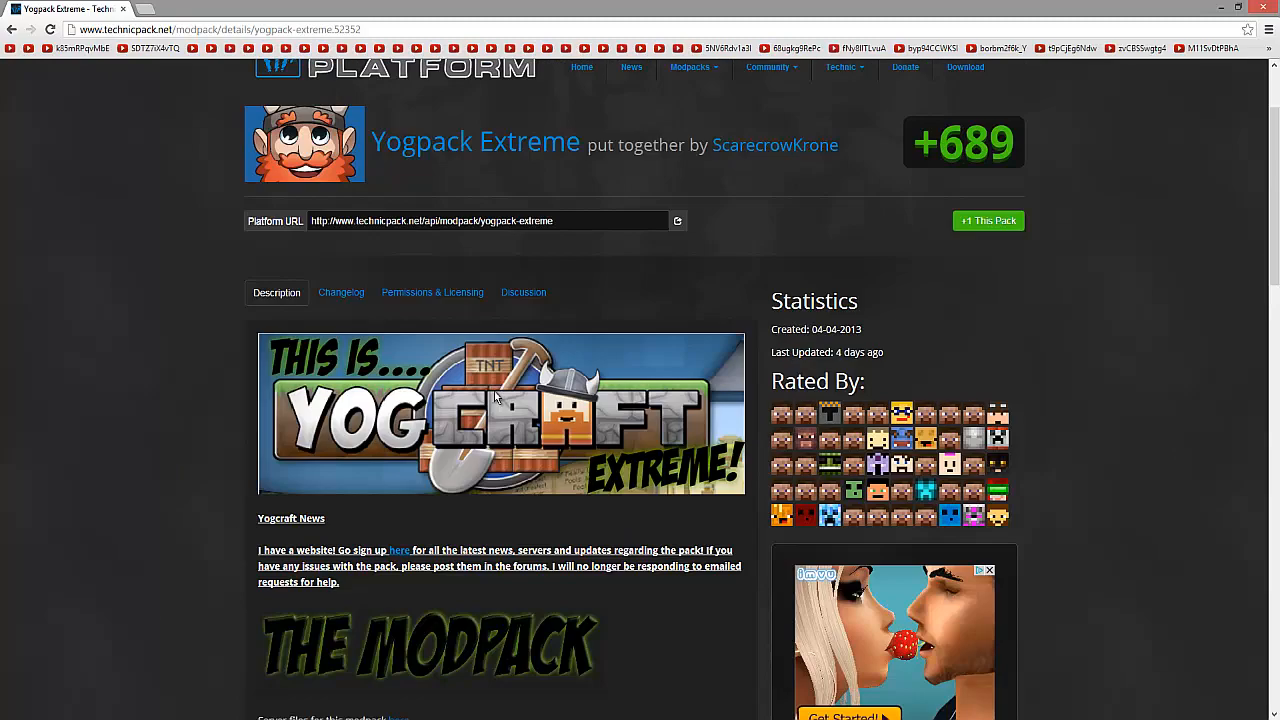
pyautogui.scroll(1, 494, 396)
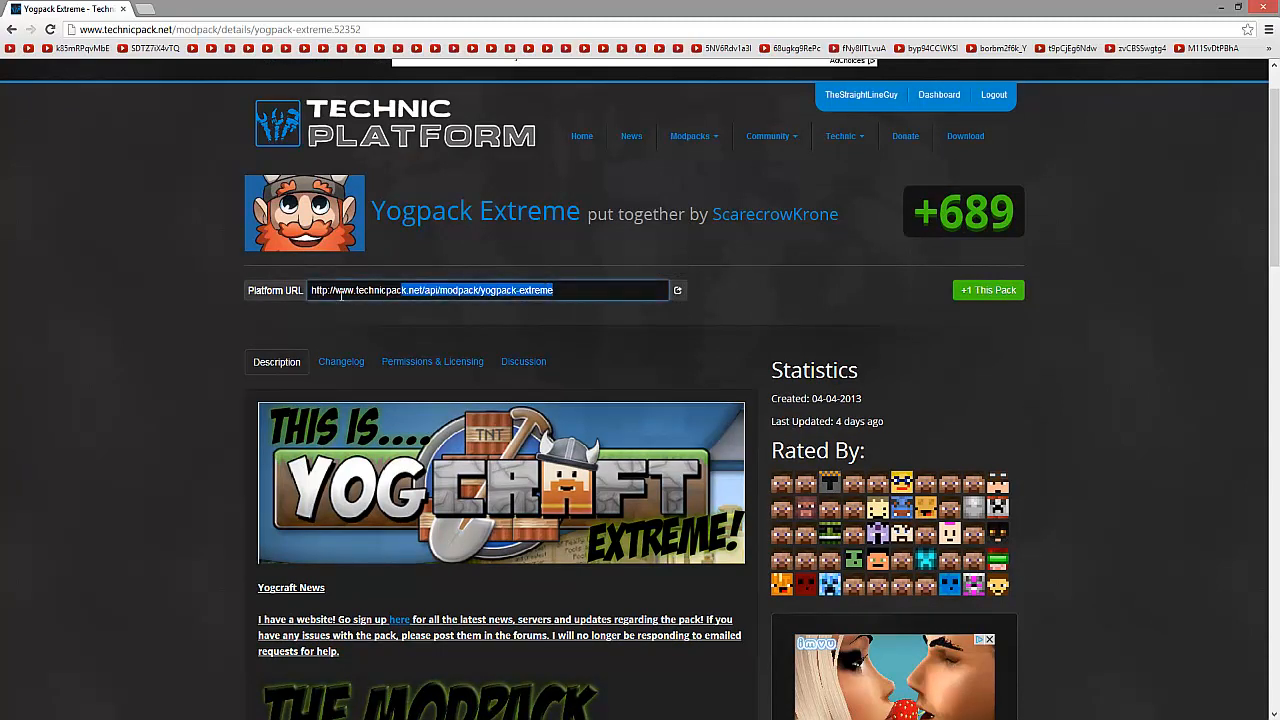
pyautogui.moveTo(560, 290); pyautogui.dragTo(396, 269)
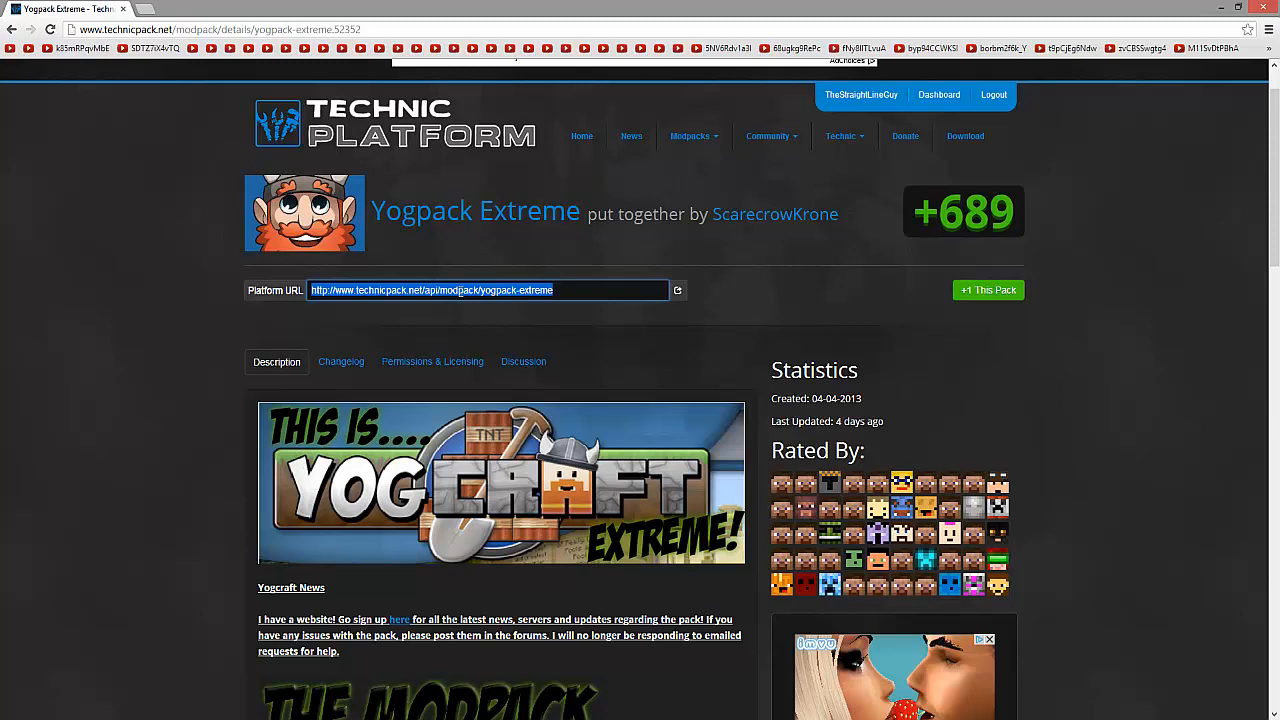
pyautogui.rightClick(460, 290)
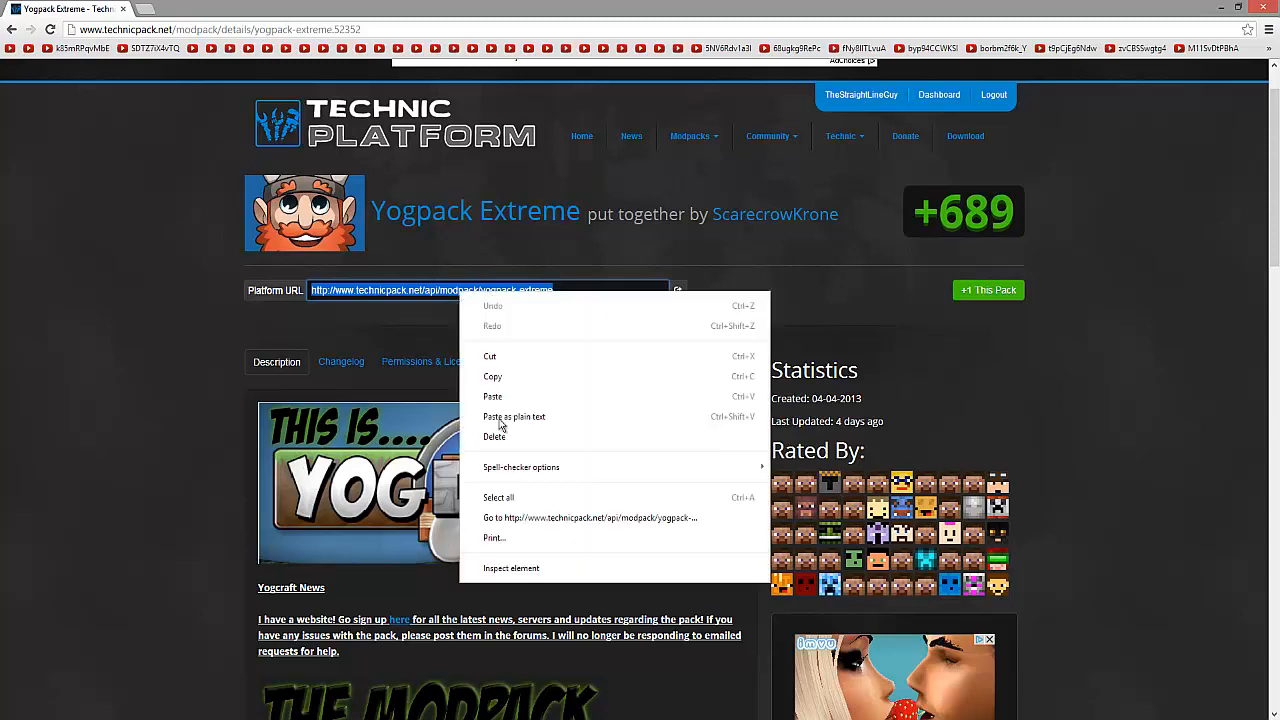
pyautogui.click(495, 378)
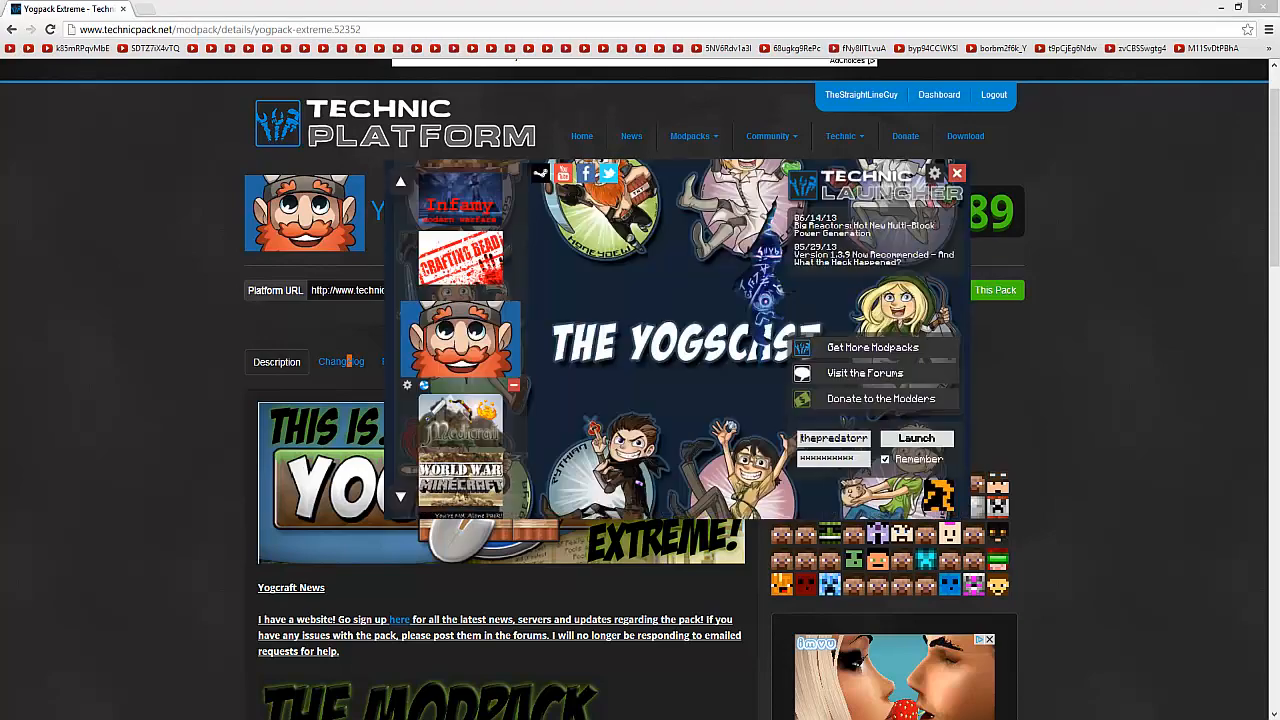
# - Drag the Technic Launcher window lower and to the left
pyautogui.moveTo(687, 260); pyautogui.dragTo(647, 356)
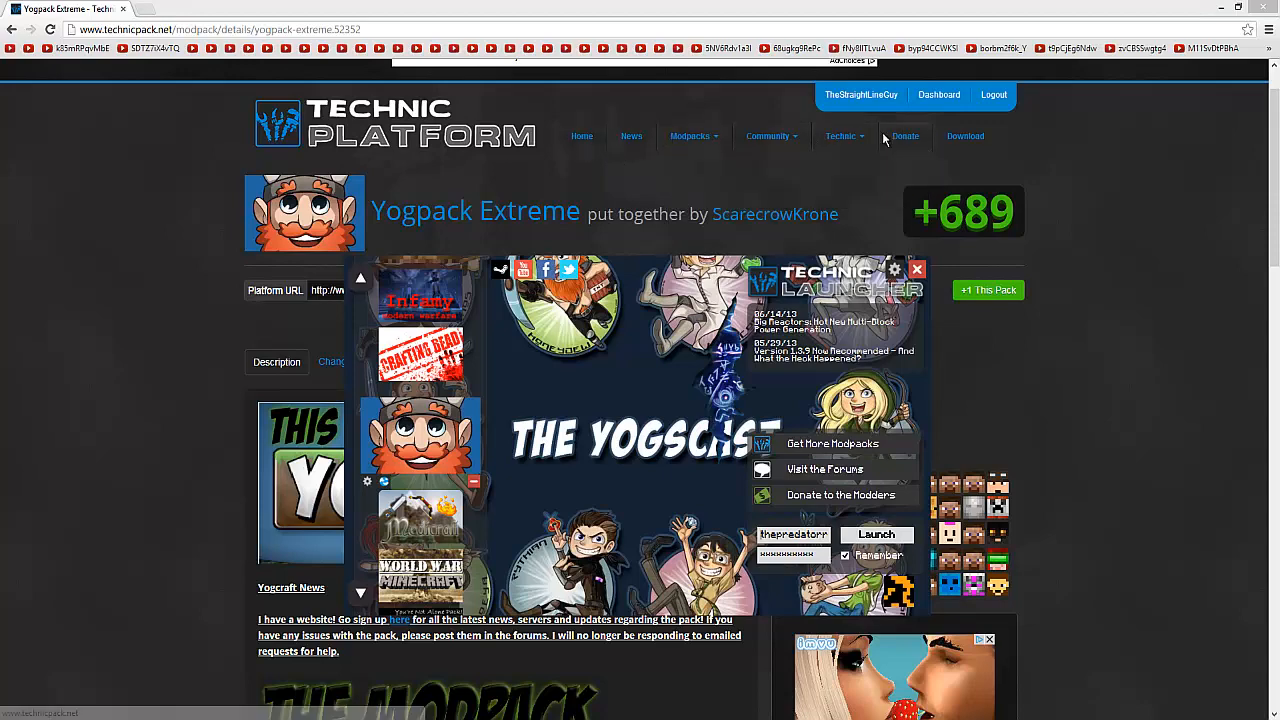
pyautogui.moveTo(844, 136)
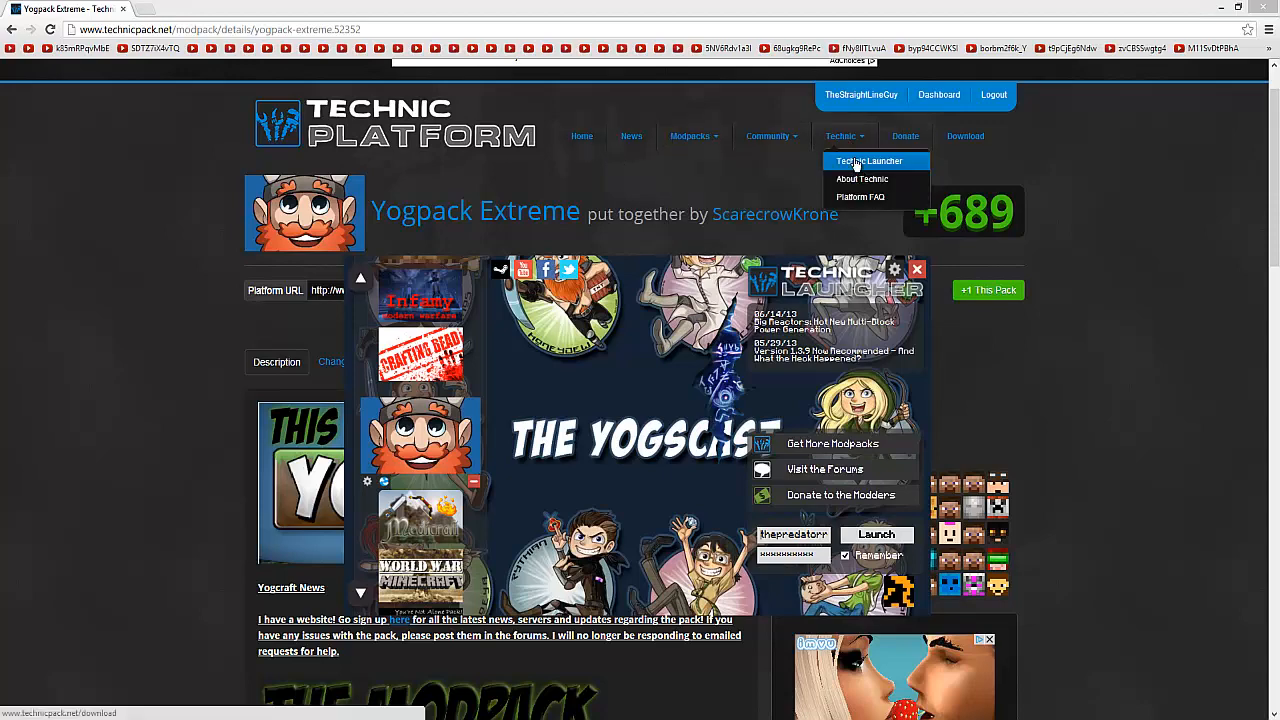
pyautogui.scroll(-4, 415, 470)
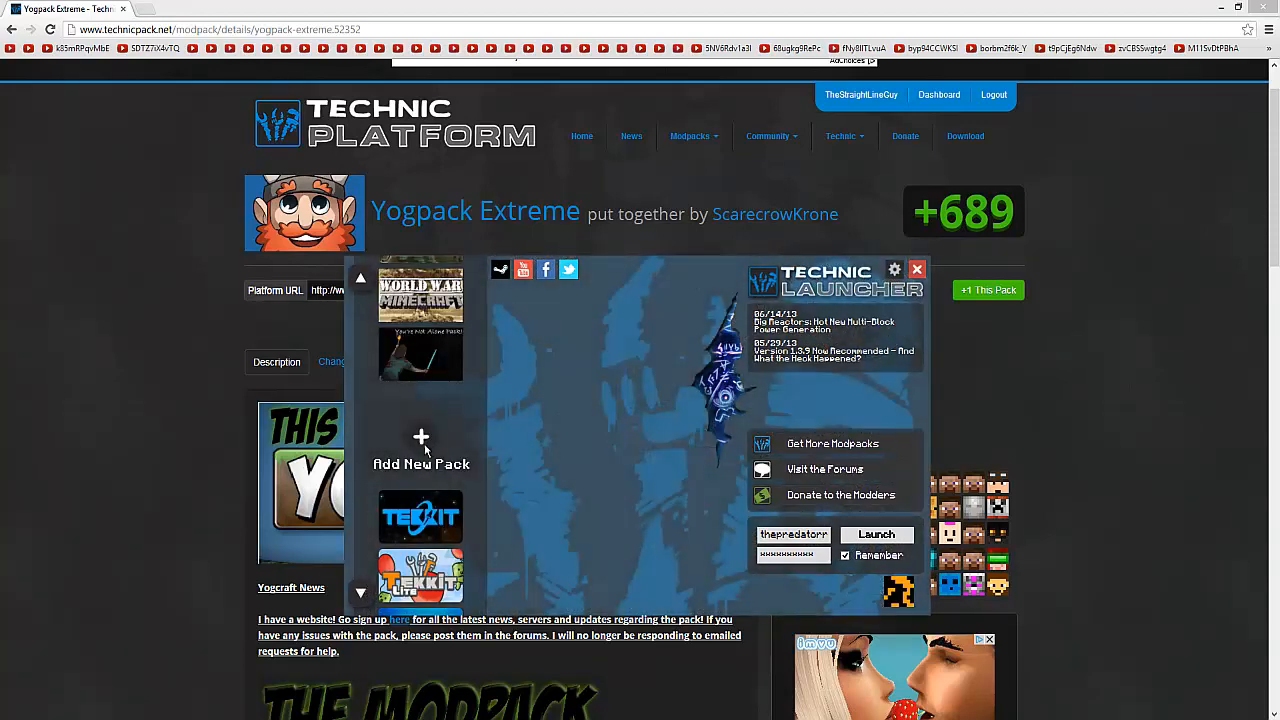
# - Paste into the Add New Pack URL field, then erase the invalid YouTube link
pyautogui.click(426, 450)
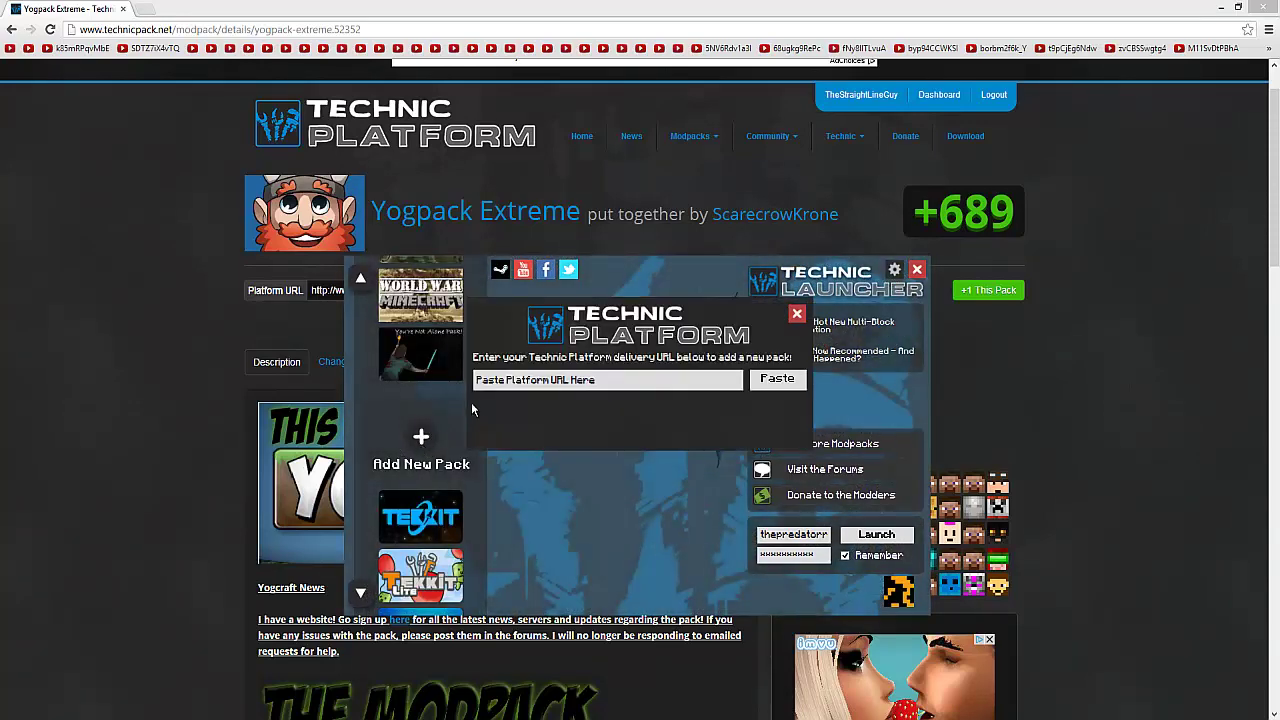
pyautogui.click(764, 388)
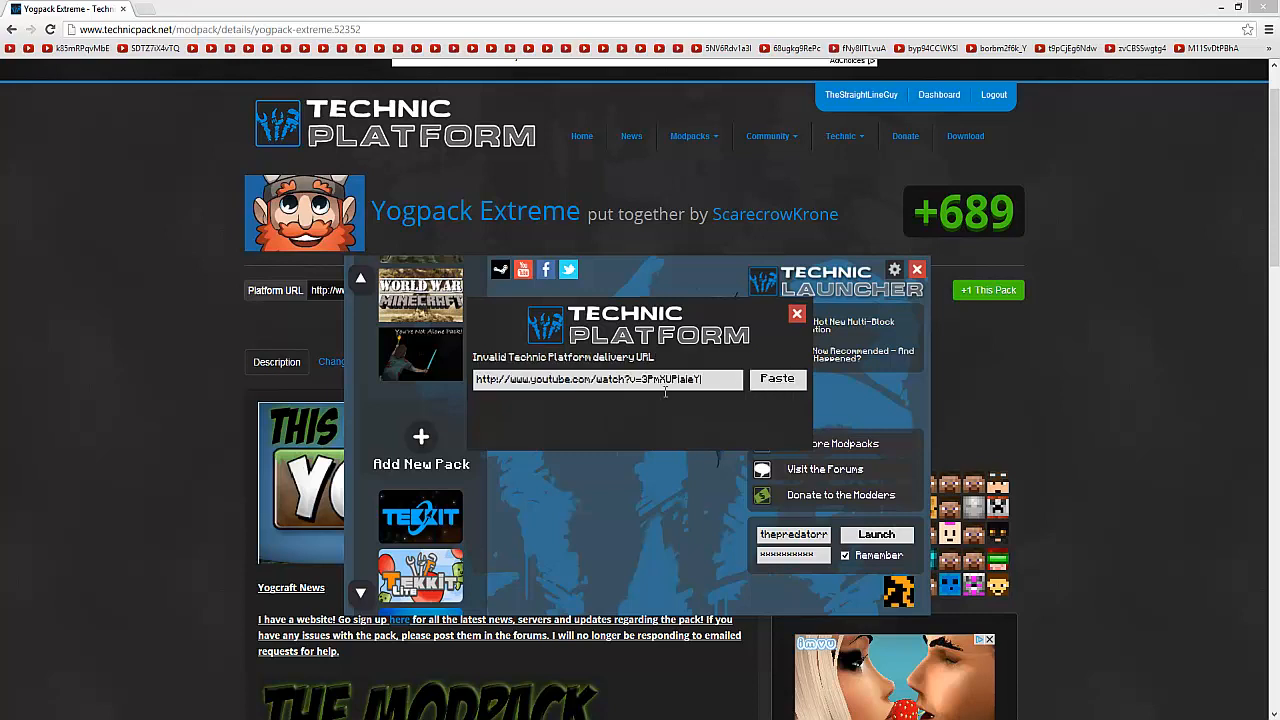
pyautogui.press('BackSpace')
pyautogui.press('BackSpace')
pyautogui.press('BackSpace')
pyautogui.press('BackSpace')
pyautogui.press('BackSpace')
pyautogui.press('BackSpace')
pyautogui.press('BackSpace')
pyautogui.press('BackSpace')
pyautogui.press('BackSpace')
pyautogui.press('BackSpace')
pyautogui.press('BackSpace')
pyautogui.press('BackSpace')
pyautogui.press('BackSpace')
pyautogui.press('BackSpace')
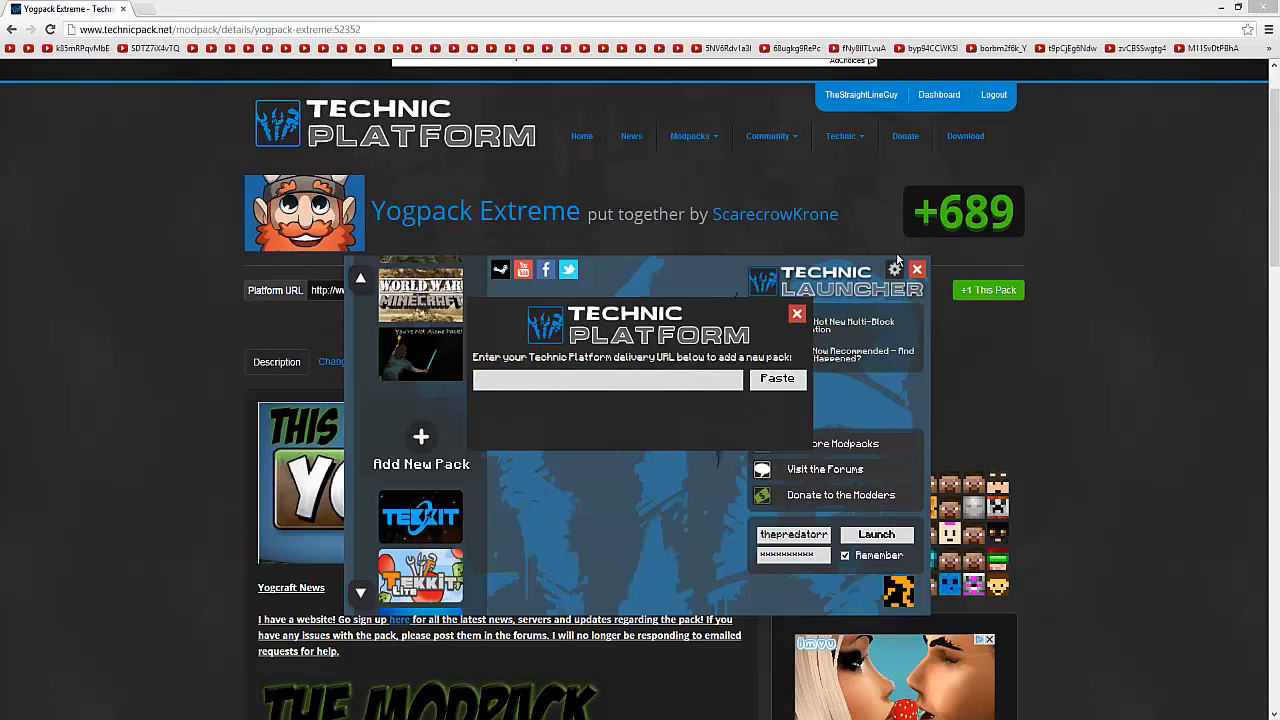